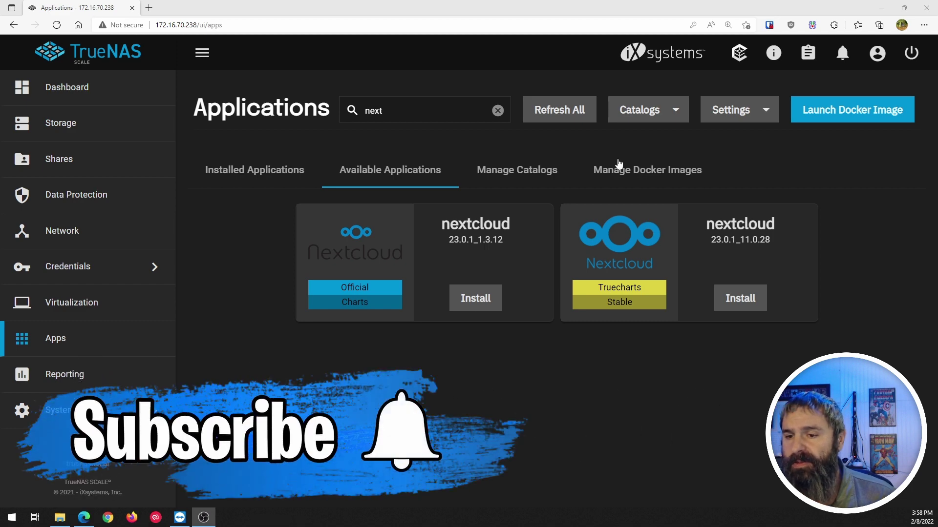
{"action": "left_click", "coordinate": [643, 246]}
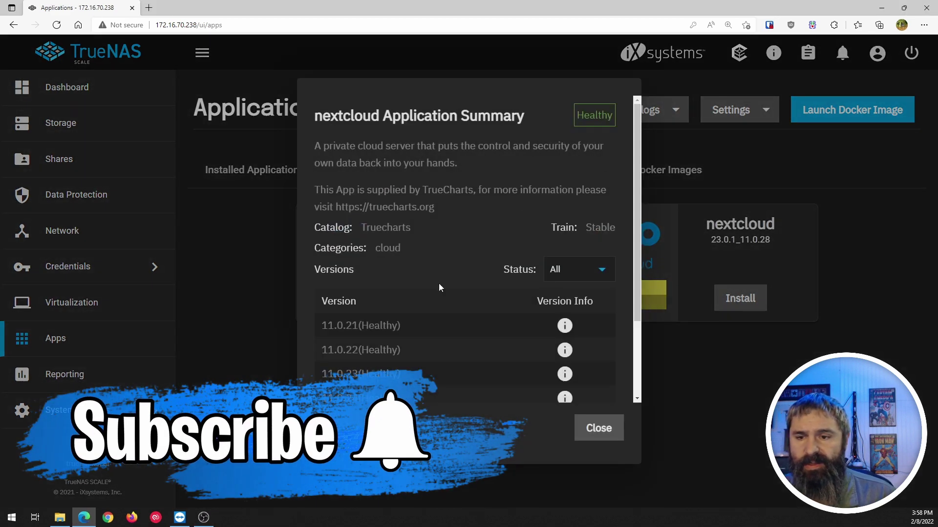
{"action": "scroll", "coordinate": [404, 324], "scroll_direction": "down", "scroll_amount": 2}
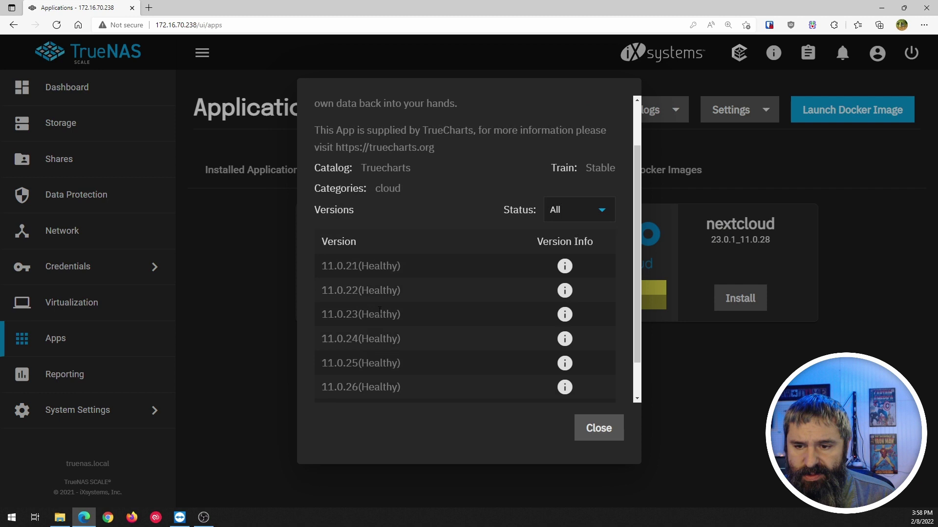
{"action": "scroll", "coordinate": [380, 311], "scroll_direction": "down", "scroll_amount": 1}
{"action": "scroll", "coordinate": [364, 395], "scroll_direction": "up", "scroll_amount": 1}
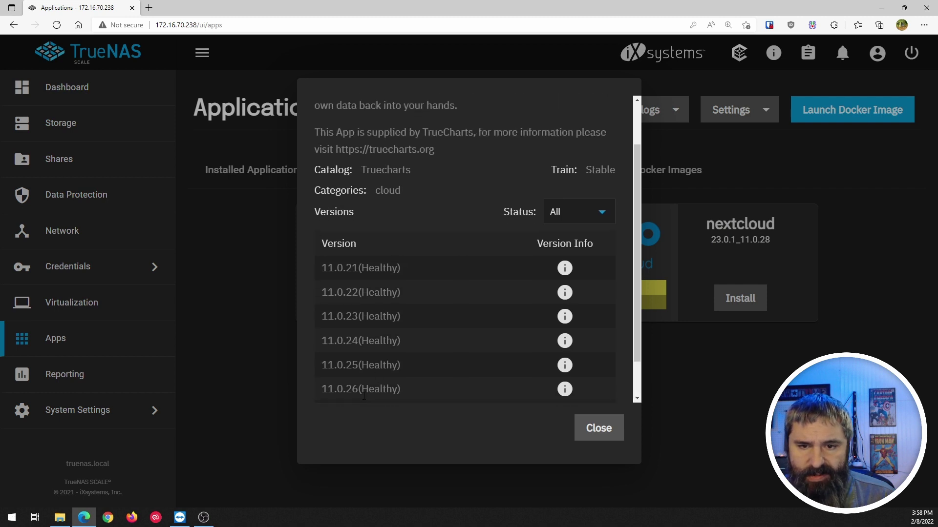
{"action": "scroll", "coordinate": [364, 312], "scroll_direction": "down", "scroll_amount": 1}
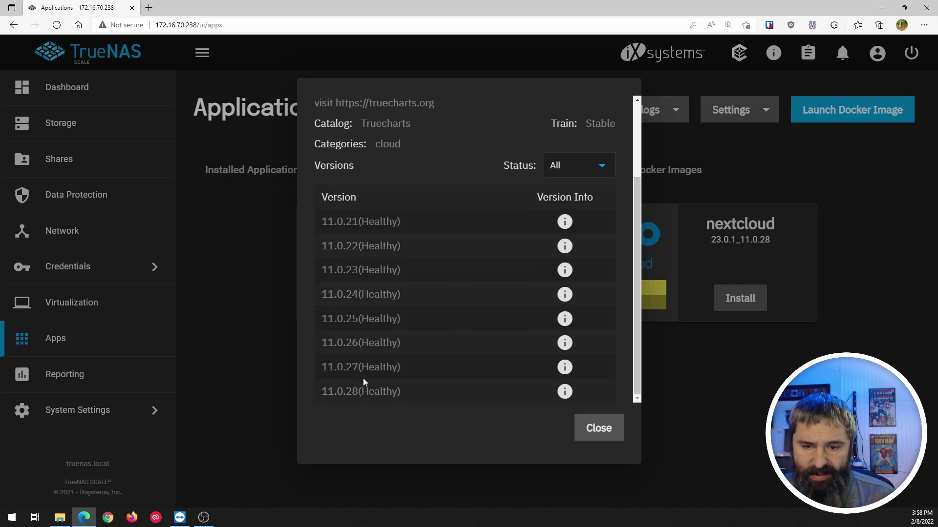
{"action": "scroll", "coordinate": [398, 272], "scroll_direction": "up", "scroll_amount": 2}
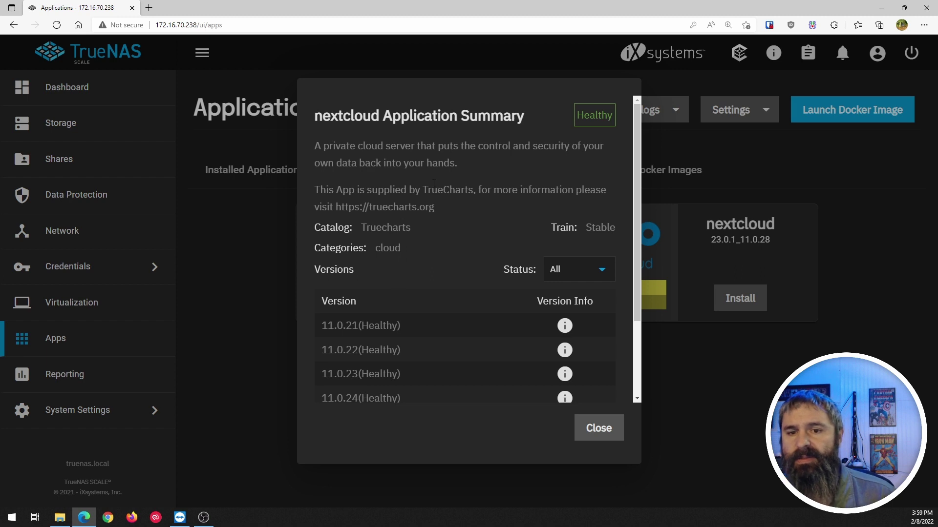
{"action": "left_click", "coordinate": [598, 428]}
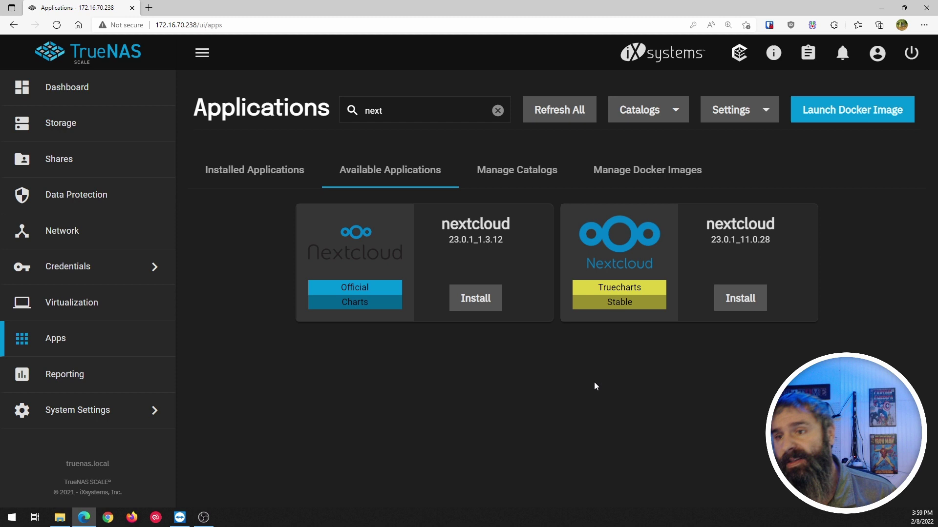
Install the TrueCharts nextcloud app named nc2 at version 11.0.28 and continue to Controller.
{"action": "left_click", "coordinate": [745, 305]}
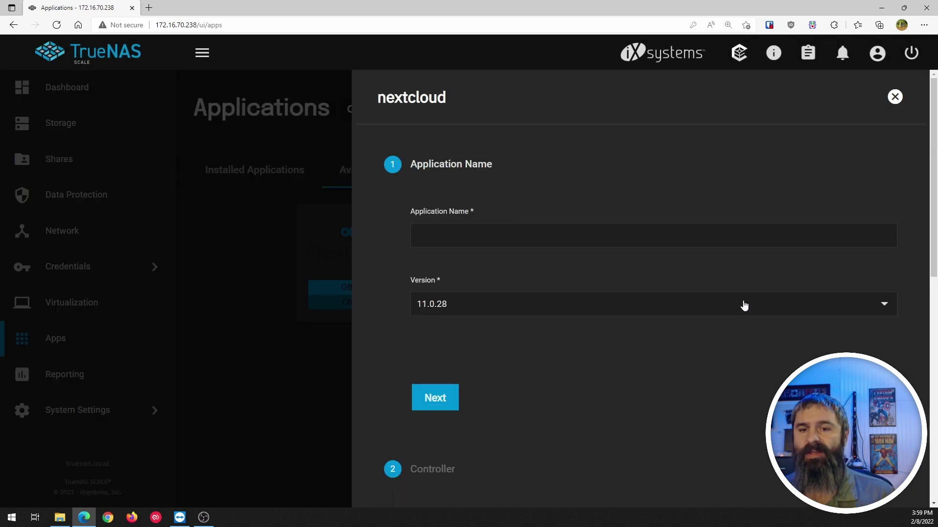
{"action": "left_click", "coordinate": [528, 241]}
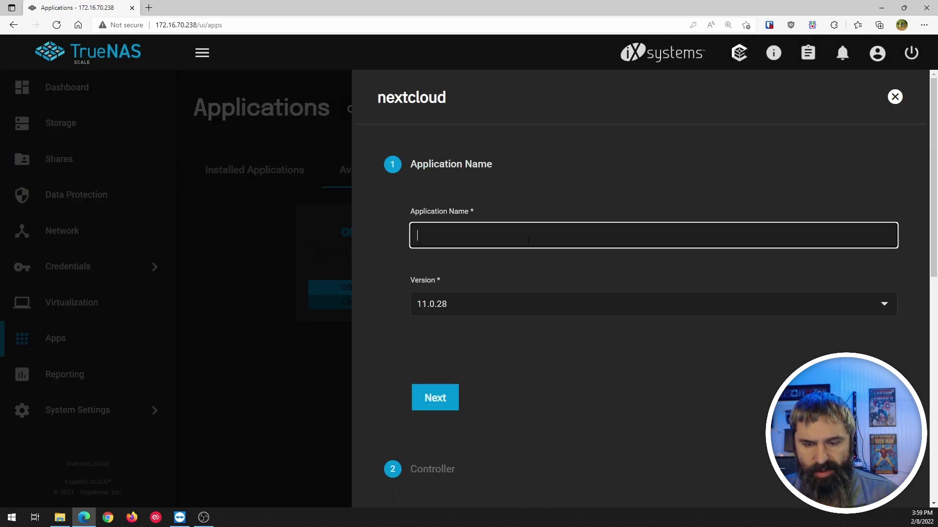
{"action": "type", "text": "nc2"}
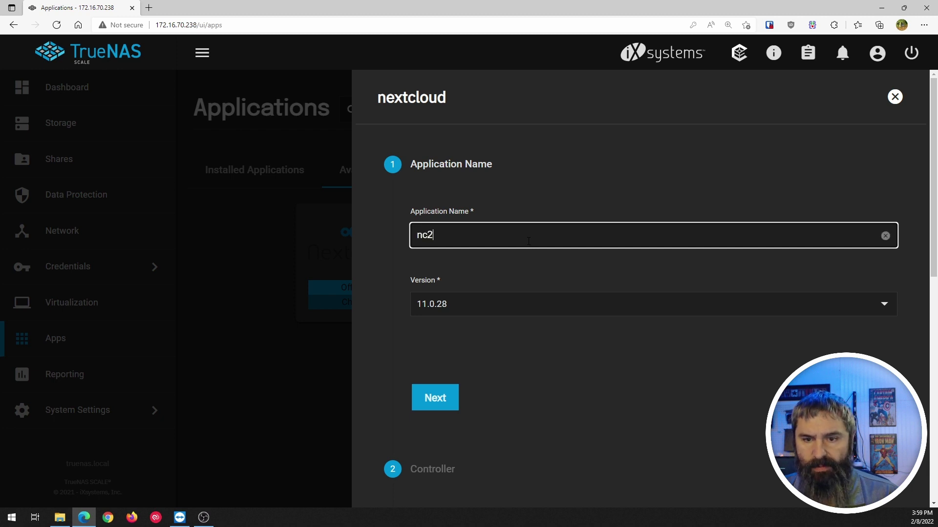
{"action": "left_click", "coordinate": [455, 311]}
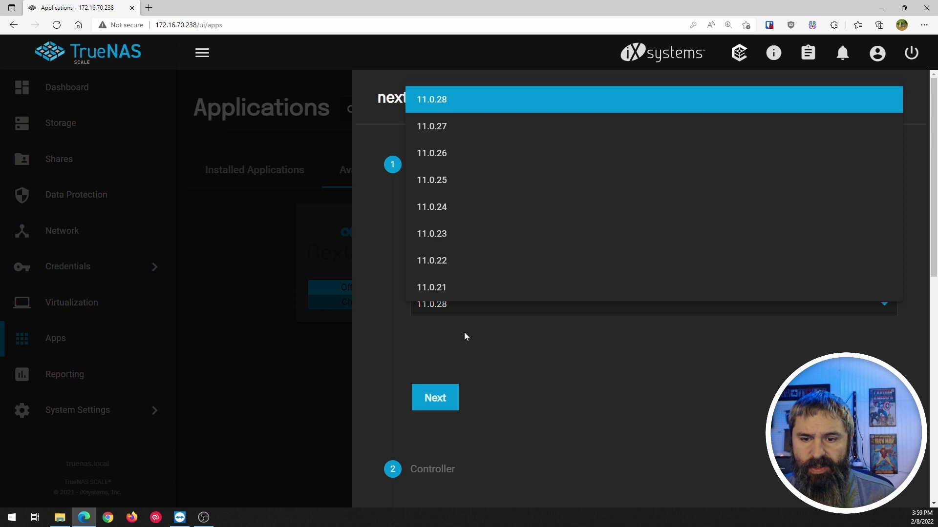
{"action": "left_click", "coordinate": [451, 313]}
{"action": "left_click", "coordinate": [450, 396]}
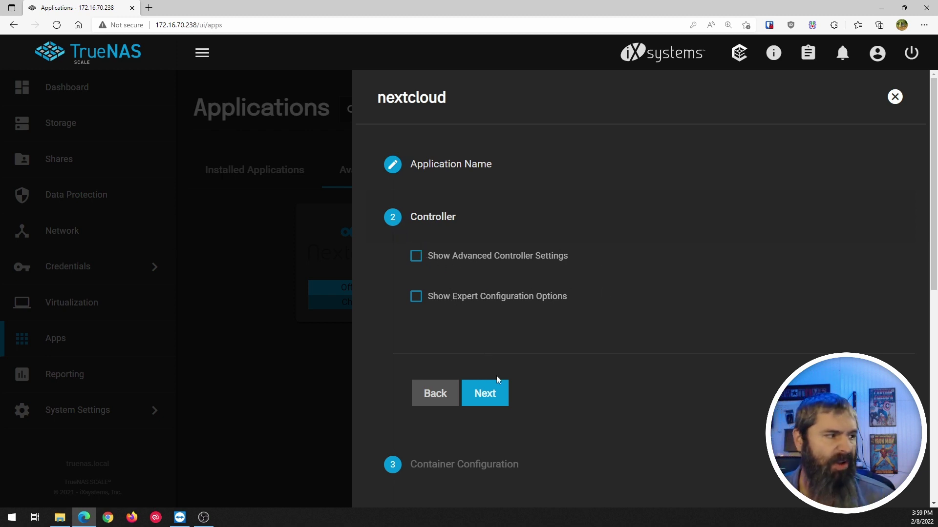
Move to Container Configuration and reveal the default NEXTCLOUD_ADMIN_PASSWORD value.
{"action": "left_click", "coordinate": [508, 401]}
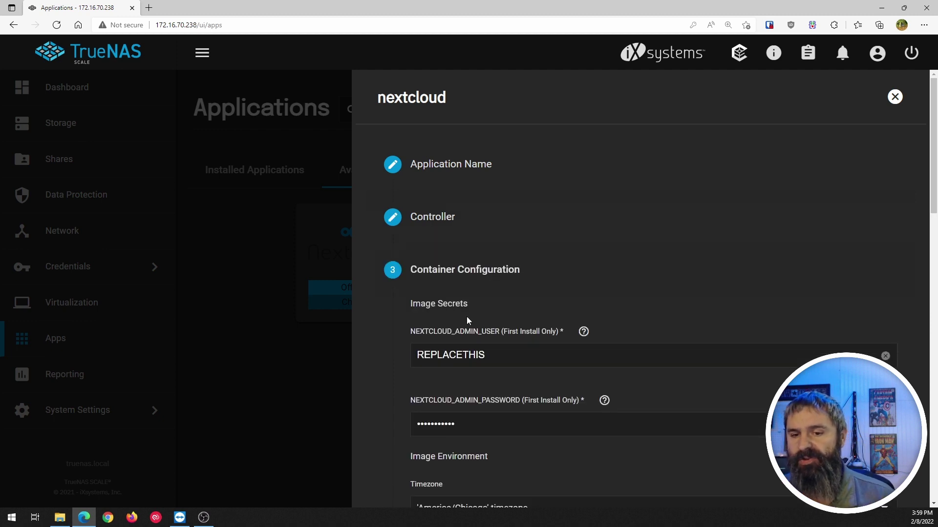
{"action": "scroll", "coordinate": [467, 320], "scroll_direction": "down", "scroll_amount": 3}
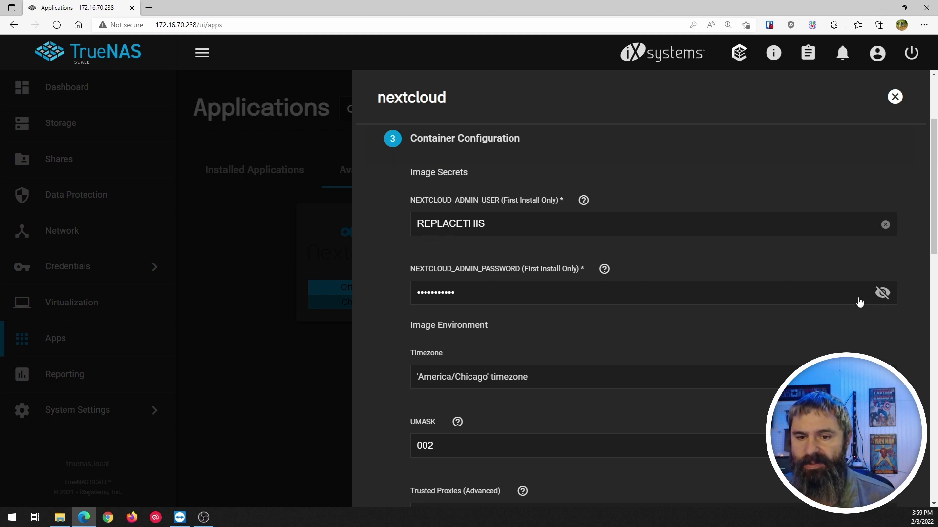
{"action": "left_click", "coordinate": [882, 293]}
{"action": "left_click", "coordinate": [882, 298]}
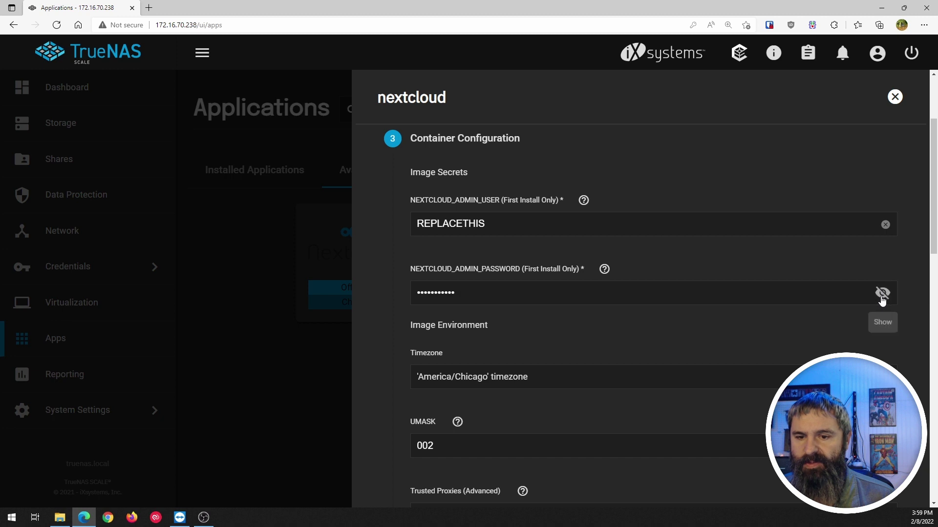
{"action": "left_click", "coordinate": [882, 296]}
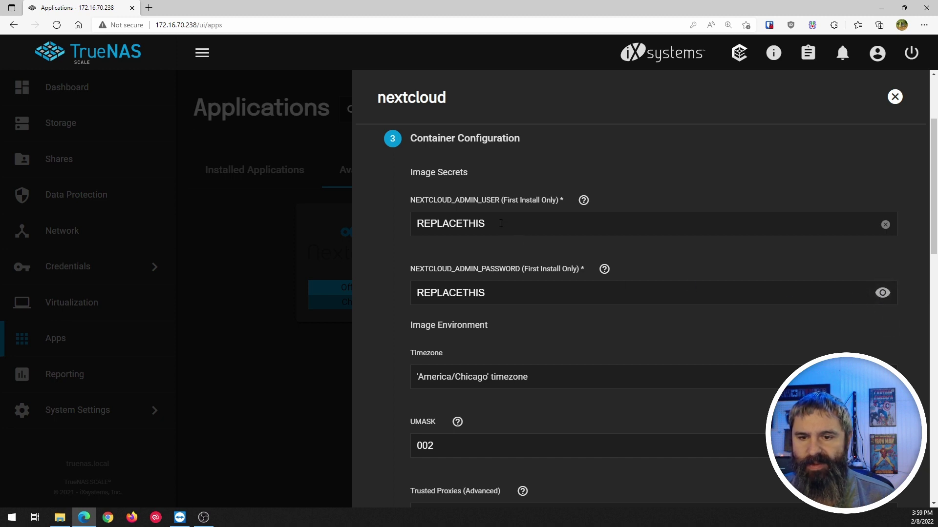
Set NEXTCLOUD_ADMIN_USER to admin and a new admin password, leaving Timezone, UMASK and NODE_IP default.
{"action": "double_click", "coordinate": [397, 221]}
{"action": "type", "text": "admin"}
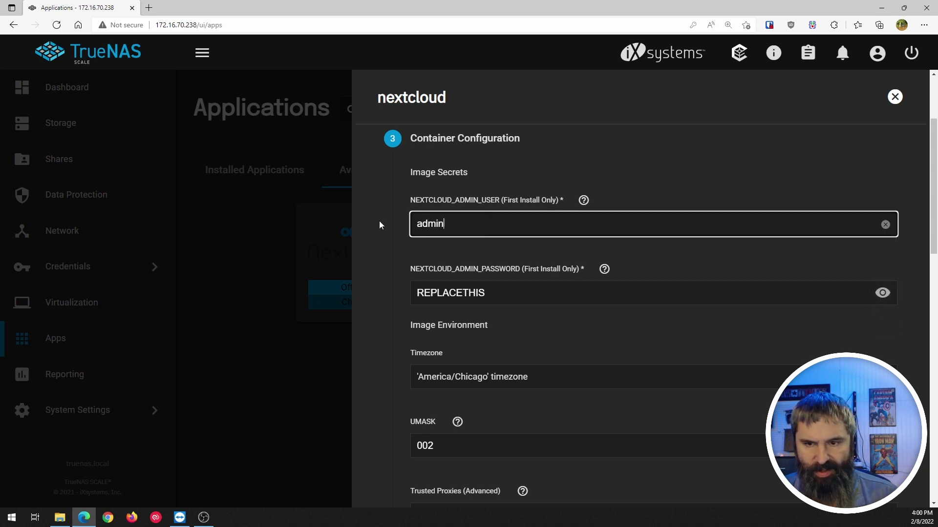
{"action": "key", "text": "Tab"}
{"action": "type", "text": "changeme"}
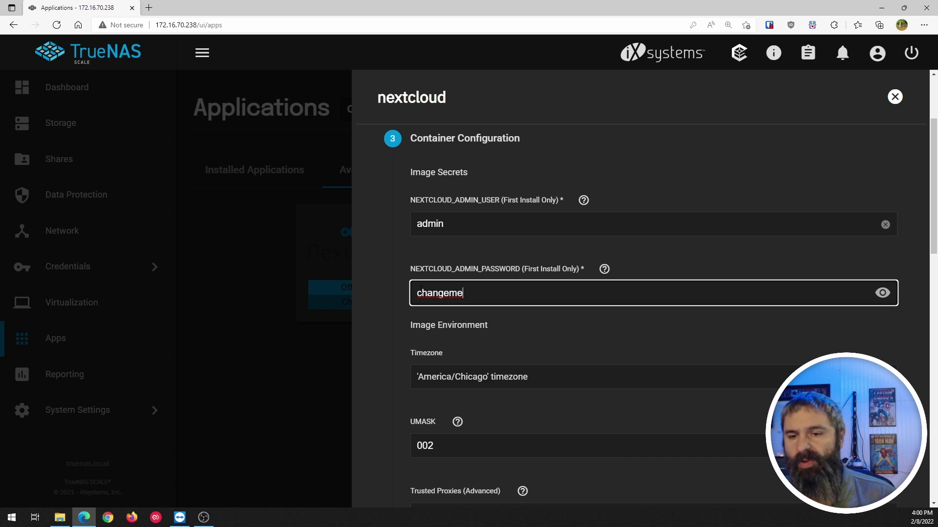
{"action": "left_click", "coordinate": [485, 329]}
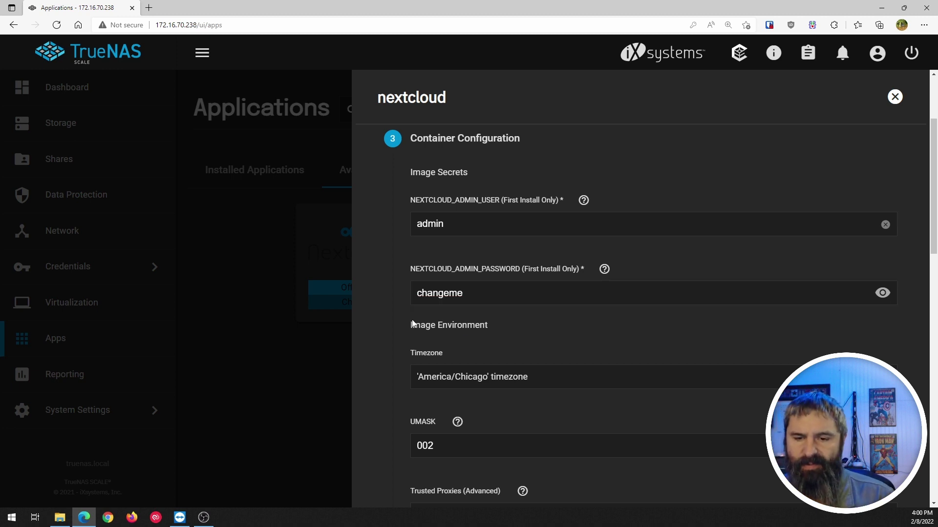
{"action": "scroll", "coordinate": [412, 318], "scroll_direction": "down", "scroll_amount": 4}
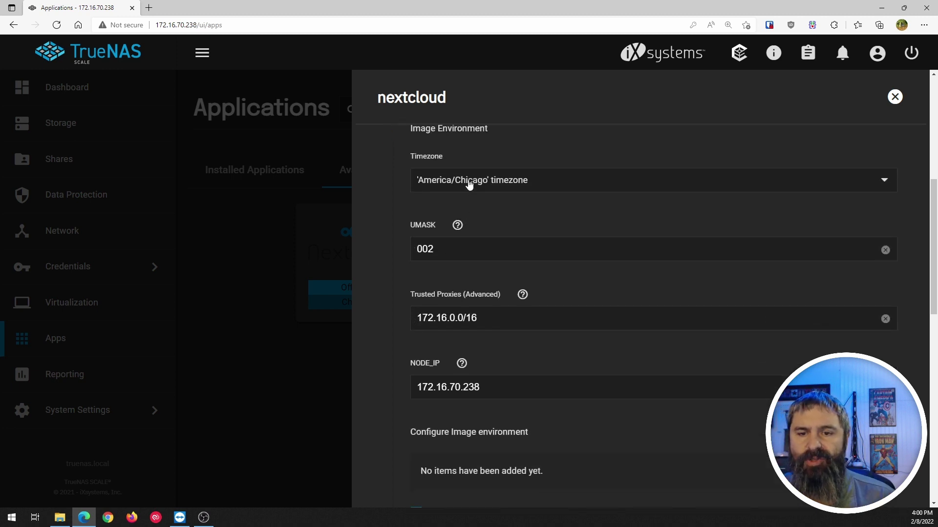
{"action": "scroll", "coordinate": [430, 285], "scroll_direction": "down", "scroll_amount": 1}
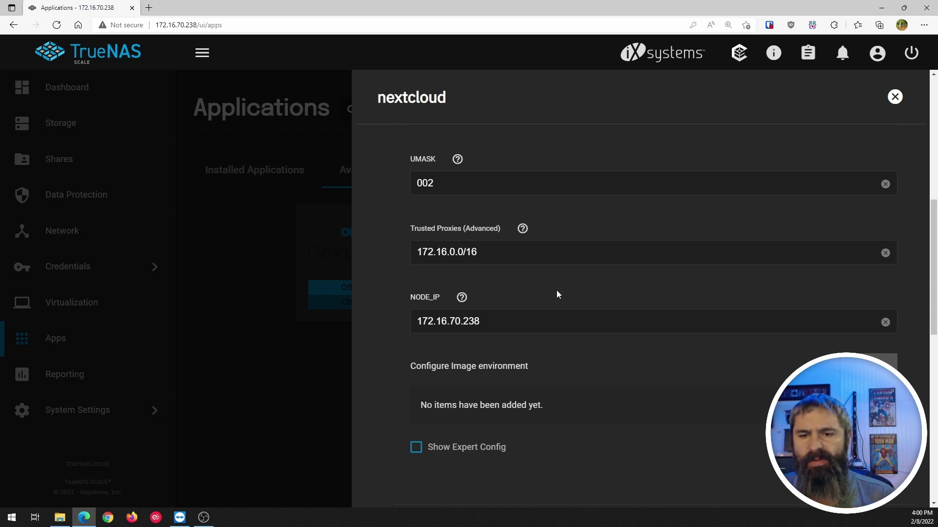
{"action": "scroll", "coordinate": [523, 288], "scroll_direction": "down", "scroll_amount": 2}
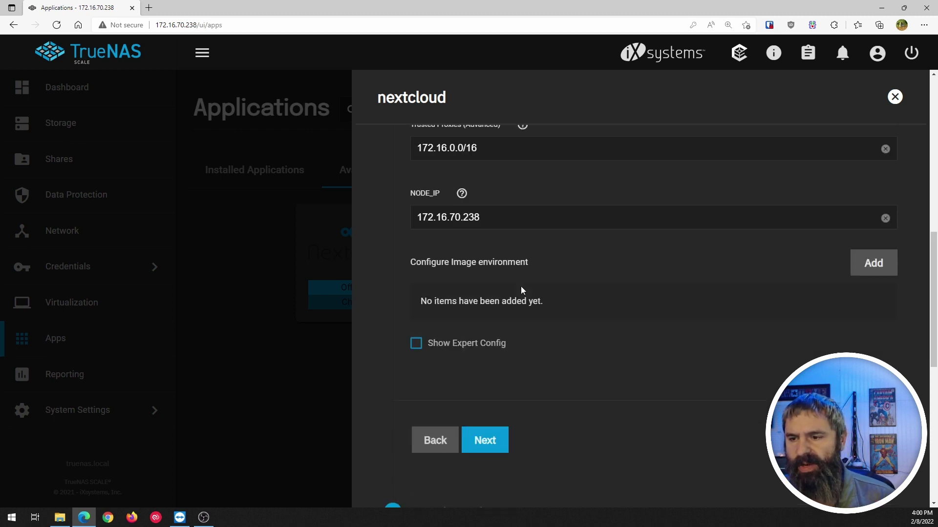
{"action": "scroll", "coordinate": [452, 277], "scroll_direction": "down", "scroll_amount": 1}
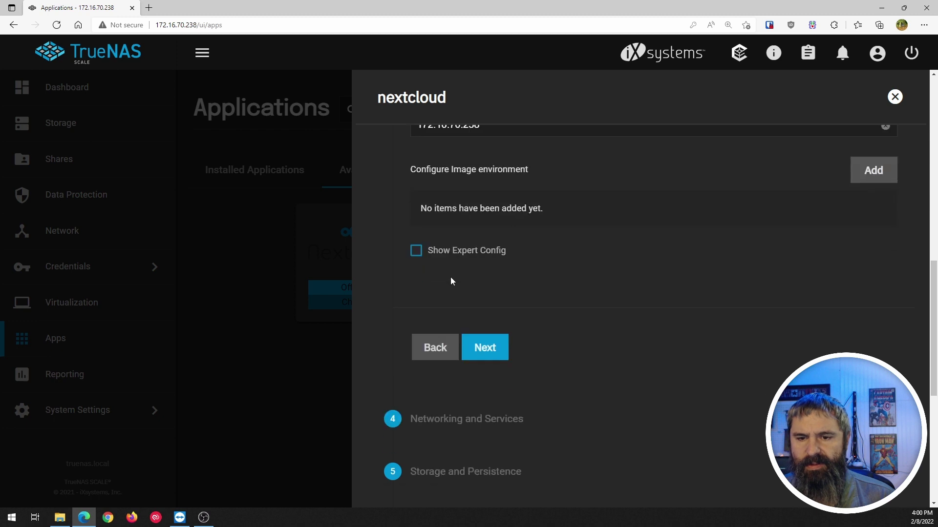
Keep the Simple service type in Networking and Services and continue to Storage.
{"action": "left_click", "coordinate": [489, 358]}
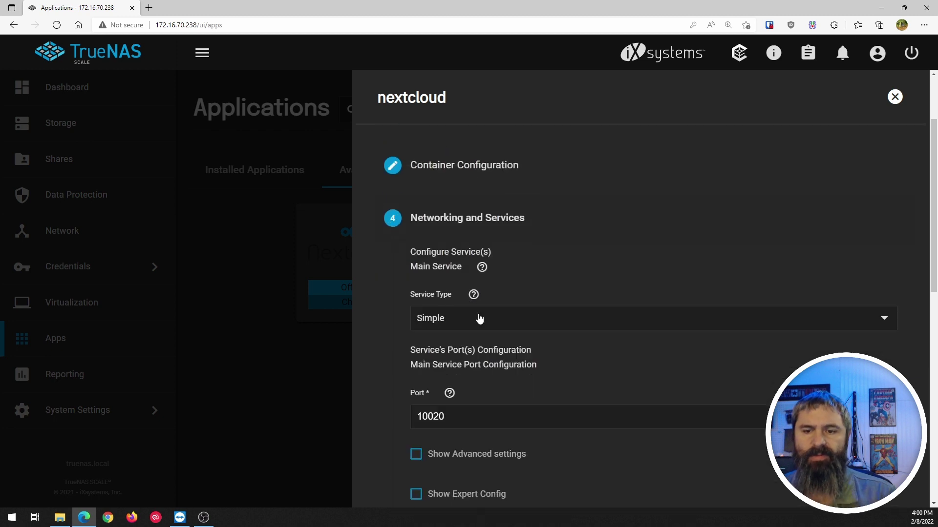
{"action": "left_click", "coordinate": [470, 231]}
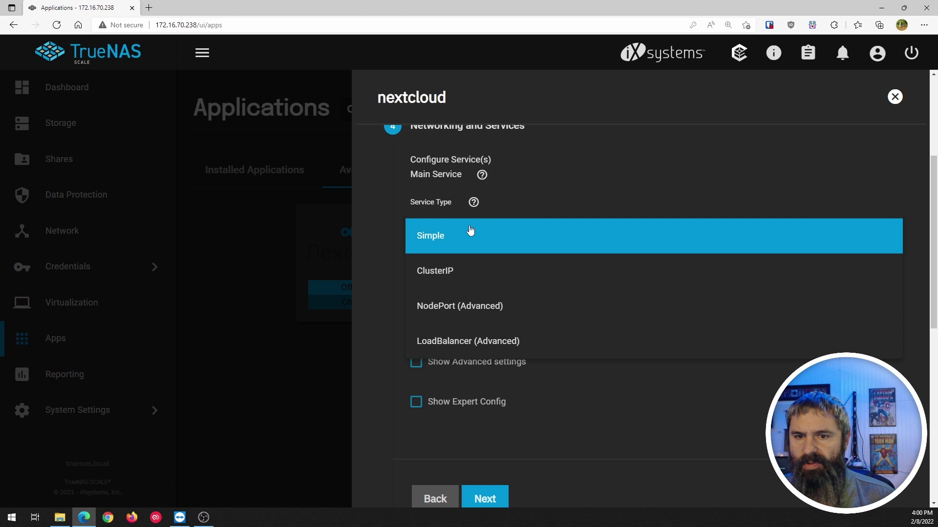
{"action": "left_click", "coordinate": [471, 230]}
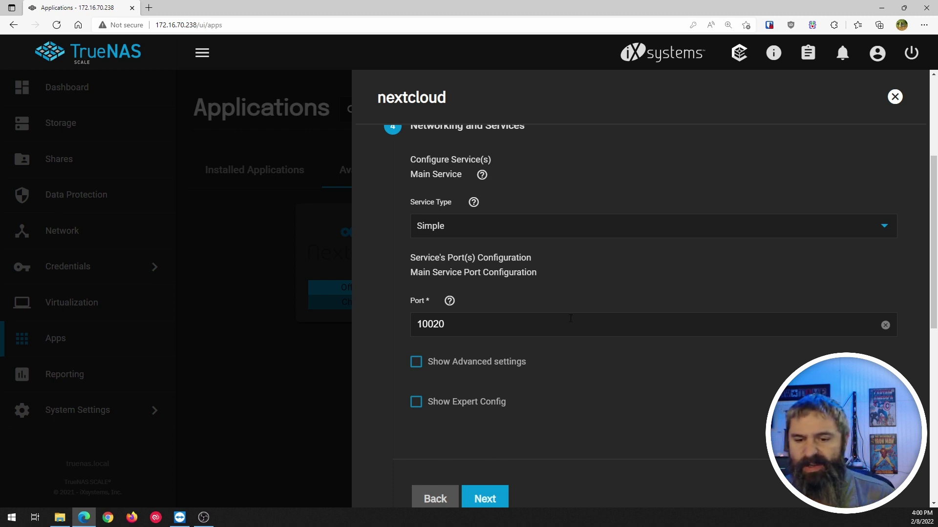
{"action": "scroll", "coordinate": [566, 362], "scroll_direction": "down", "scroll_amount": 1}
{"action": "left_click", "coordinate": [485, 433]}
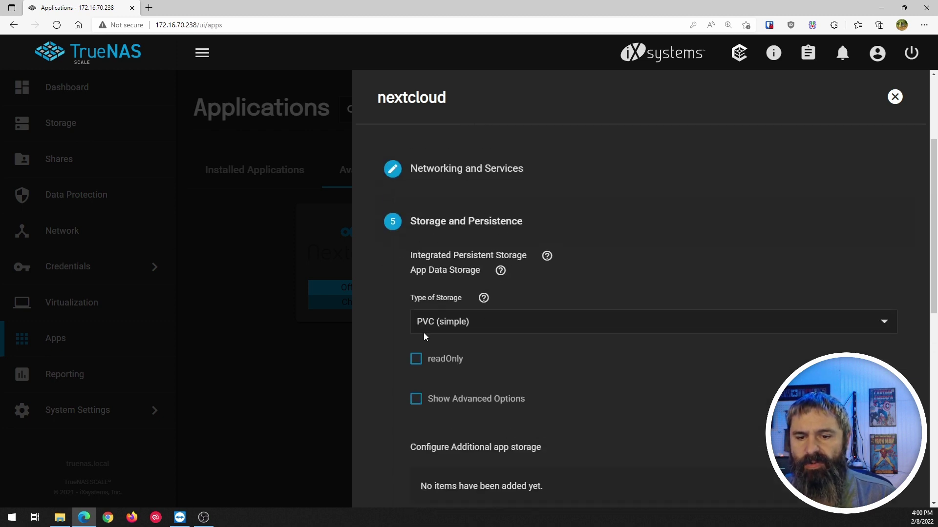
Accept the default Storage and Persistence and Ingress settings.
{"action": "scroll", "coordinate": [424, 333], "scroll_direction": "down", "scroll_amount": 1}
{"action": "scroll", "coordinate": [459, 322], "scroll_direction": "down", "scroll_amount": 3}
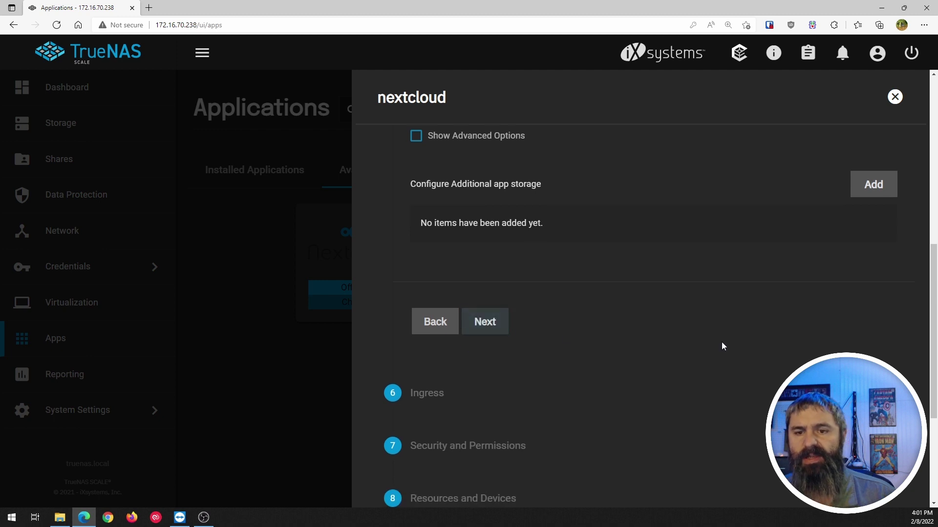
{"action": "scroll", "coordinate": [578, 307], "scroll_direction": "up", "scroll_amount": 3}
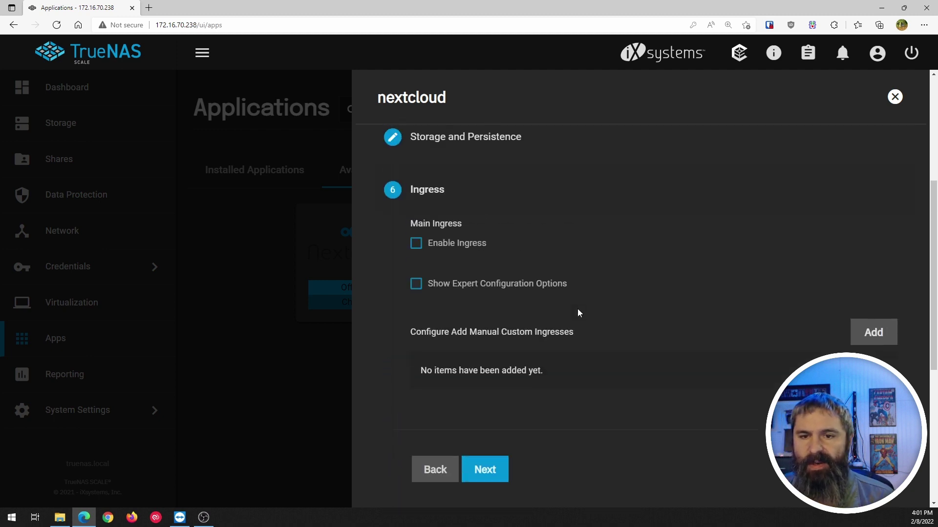
{"action": "scroll", "coordinate": [577, 308], "scroll_direction": "up", "scroll_amount": 1}
{"action": "scroll", "coordinate": [578, 309], "scroll_direction": "down", "scroll_amount": 1}
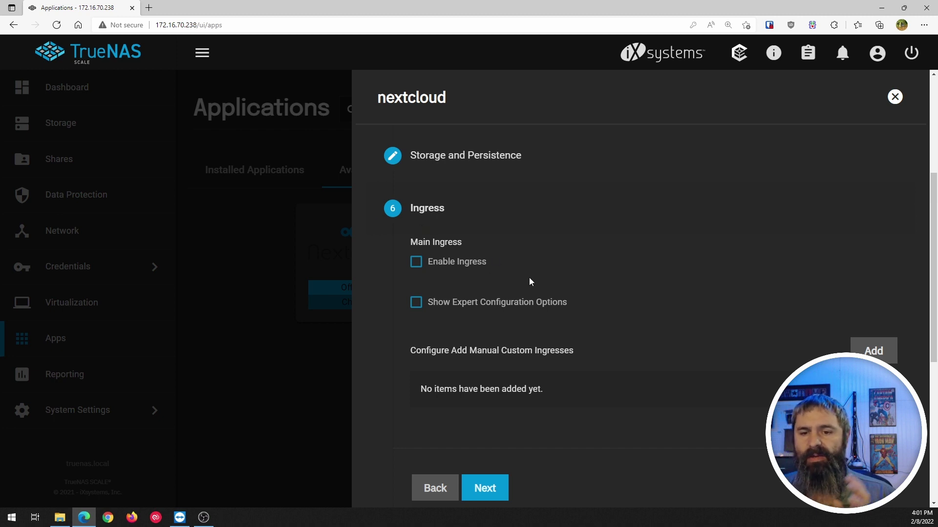
{"action": "scroll", "coordinate": [529, 277], "scroll_direction": "down", "scroll_amount": 1}
{"action": "left_click", "coordinate": [496, 430]}
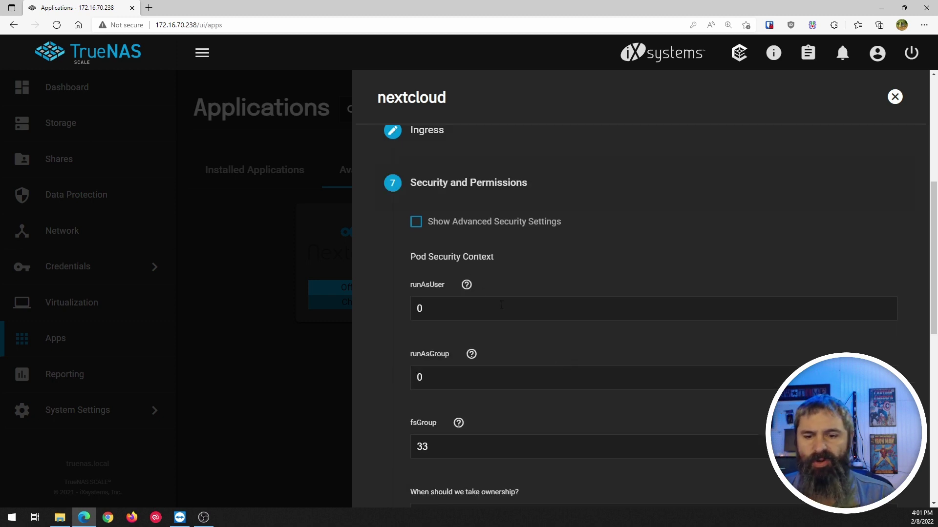
Accept the Security and Permissions, Resources and Devices, and Addons defaults to reach Confirm Options.
{"action": "scroll", "coordinate": [502, 304], "scroll_direction": "down", "scroll_amount": 3}
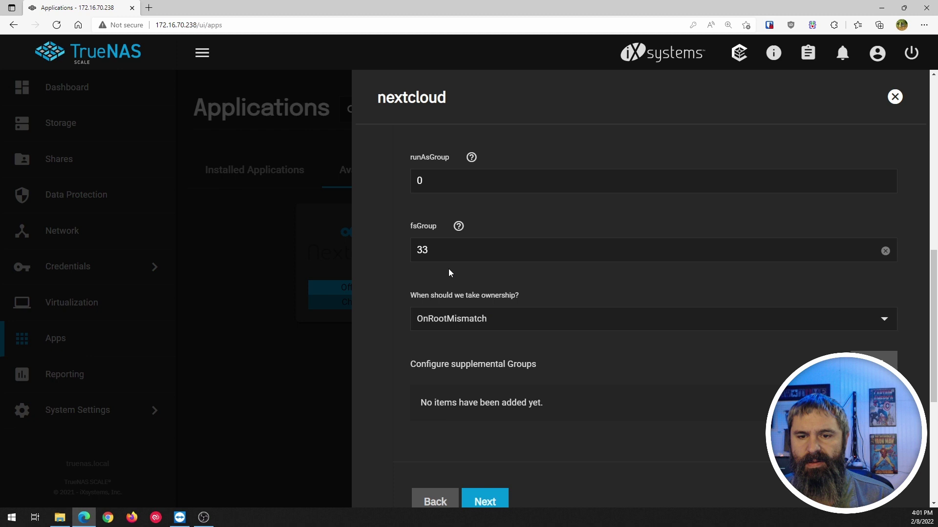
{"action": "scroll", "coordinate": [485, 373], "scroll_direction": "down", "scroll_amount": 1}
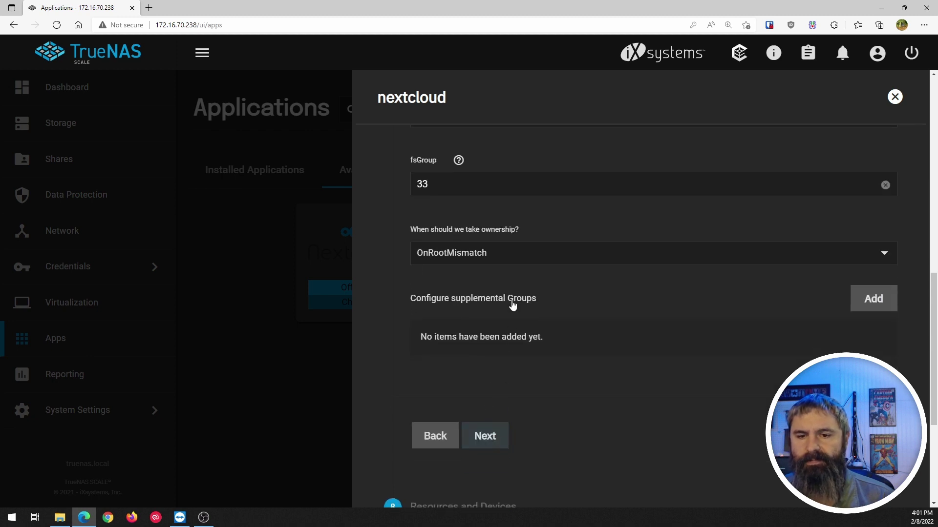
{"action": "scroll", "coordinate": [512, 307], "scroll_direction": "down", "scroll_amount": 1}
{"action": "key", "text": "Return"}
{"action": "scroll", "coordinate": [511, 304], "scroll_direction": "up", "scroll_amount": 4}
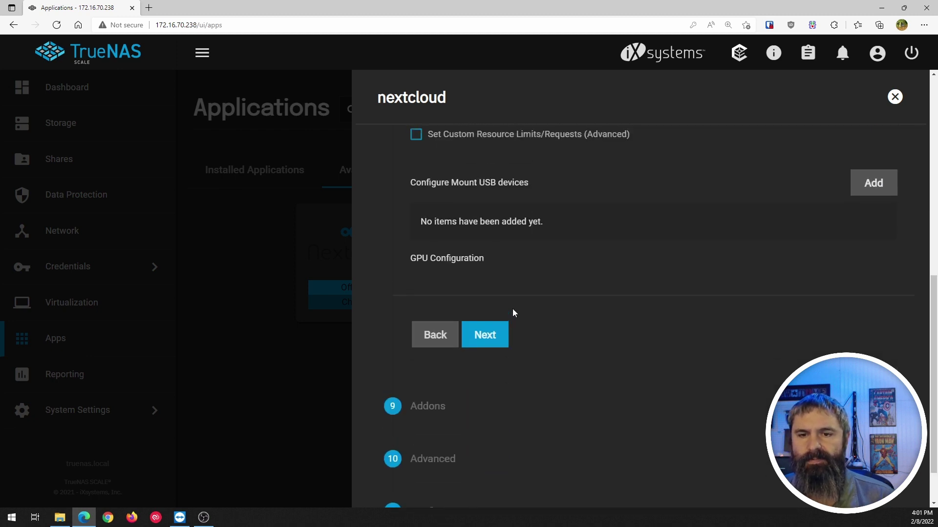
{"action": "scroll", "coordinate": [512, 309], "scroll_direction": "down", "scroll_amount": 2}
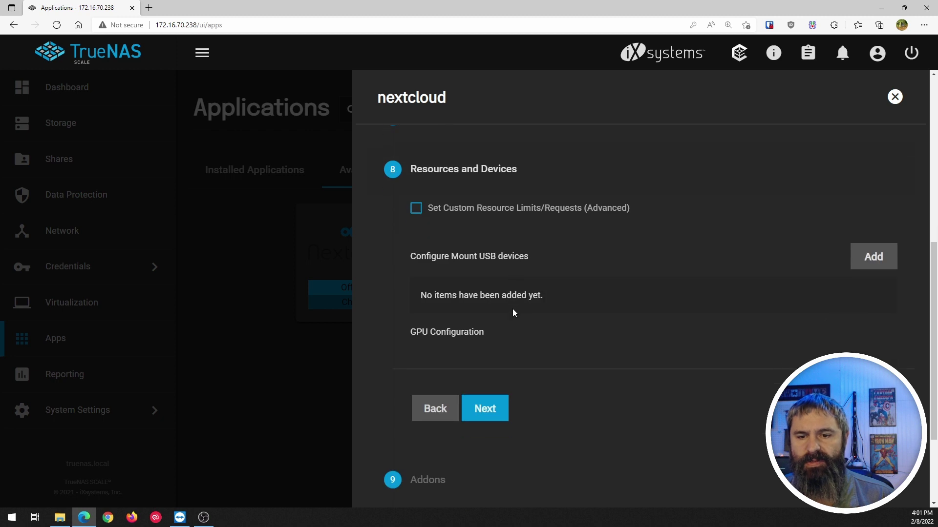
{"action": "left_click", "coordinate": [484, 408]}
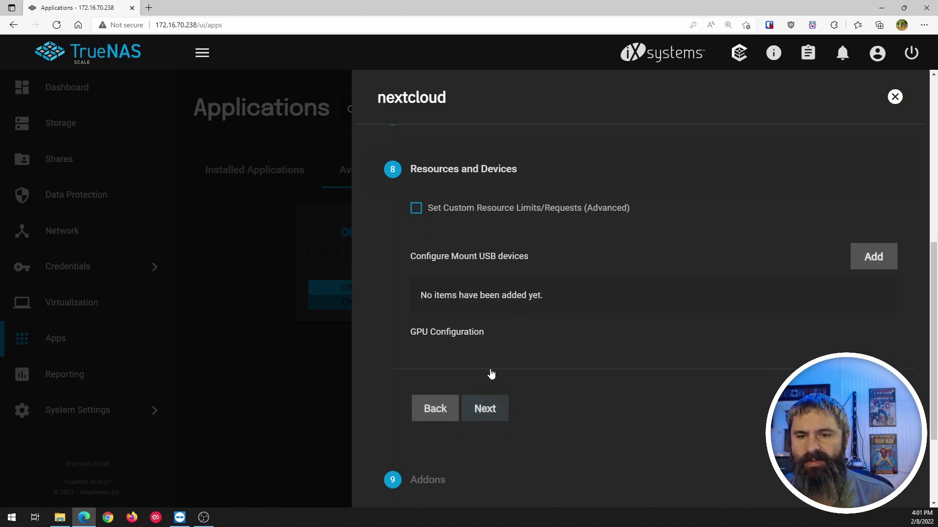
{"action": "key", "text": "Return"}
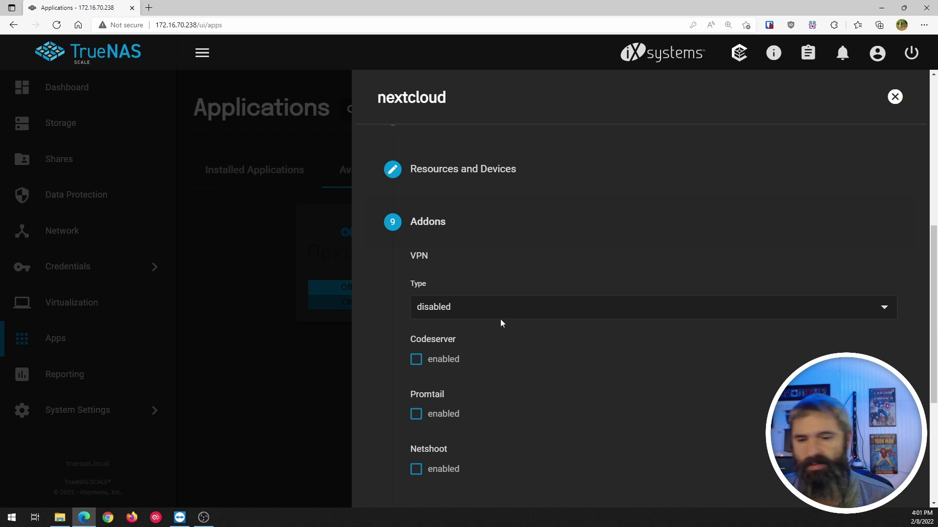
{"action": "scroll", "coordinate": [501, 326], "scroll_direction": "down", "scroll_amount": 4}
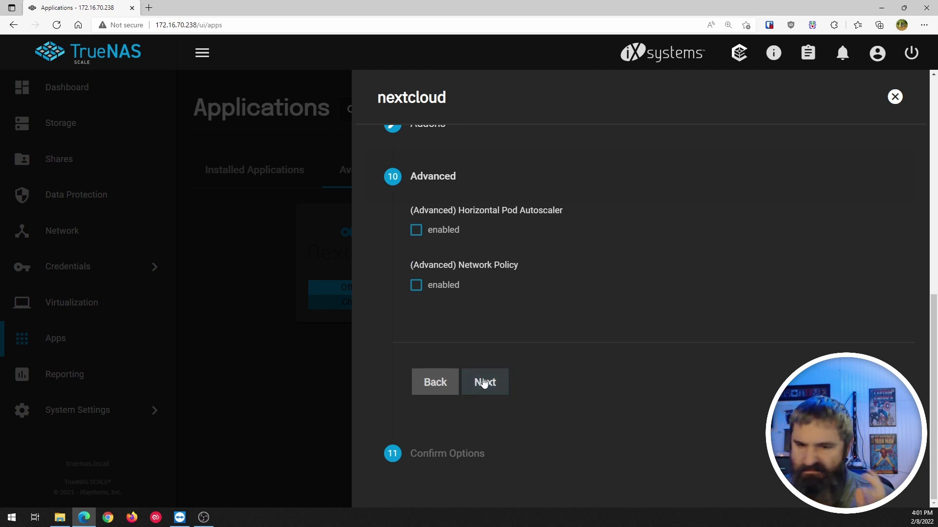
{"action": "key", "text": "Return"}
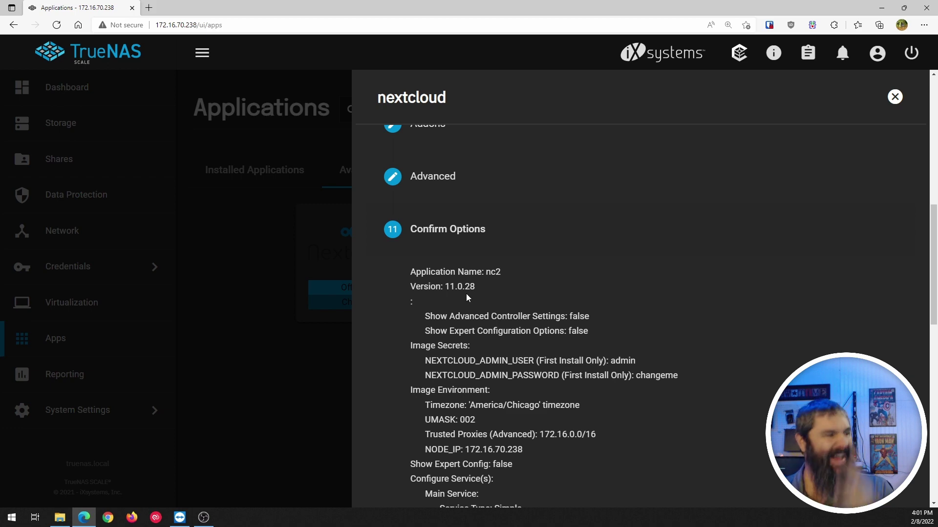
{"action": "scroll", "coordinate": [466, 294], "scroll_direction": "down", "scroll_amount": 3}
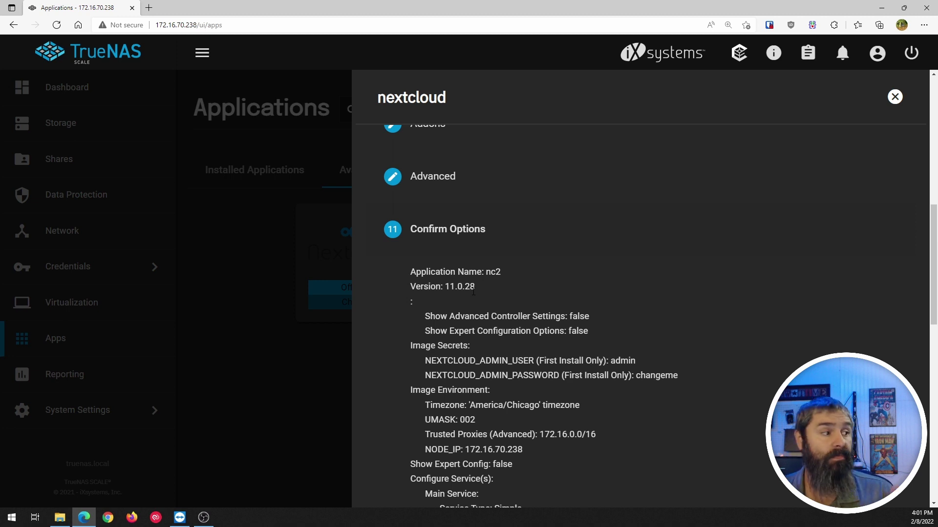
{"action": "scroll", "coordinate": [507, 336], "scroll_direction": "down", "scroll_amount": 3}
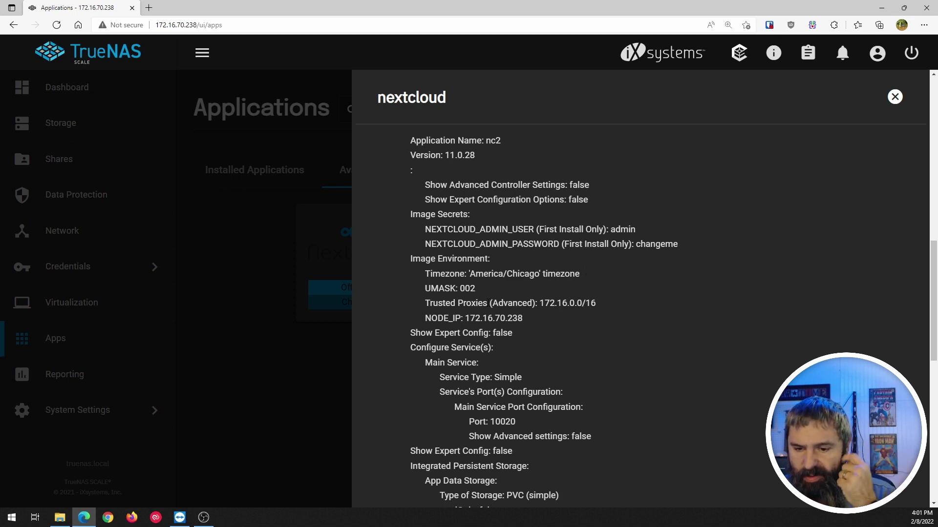
{"action": "scroll", "coordinate": [489, 305], "scroll_direction": "down", "scroll_amount": 1}
{"action": "scroll", "coordinate": [489, 306], "scroll_direction": "down", "scroll_amount": 10}
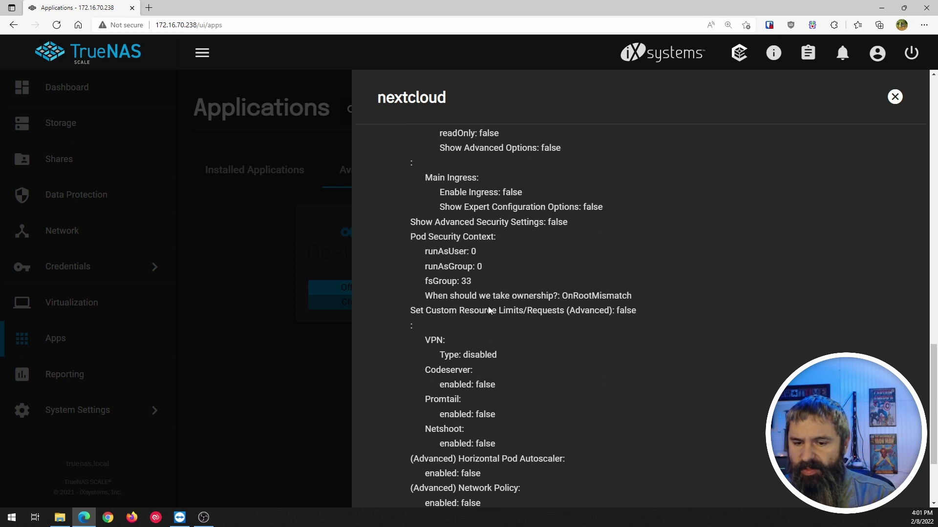
{"action": "scroll", "coordinate": [487, 306], "scroll_direction": "down", "scroll_amount": 1}
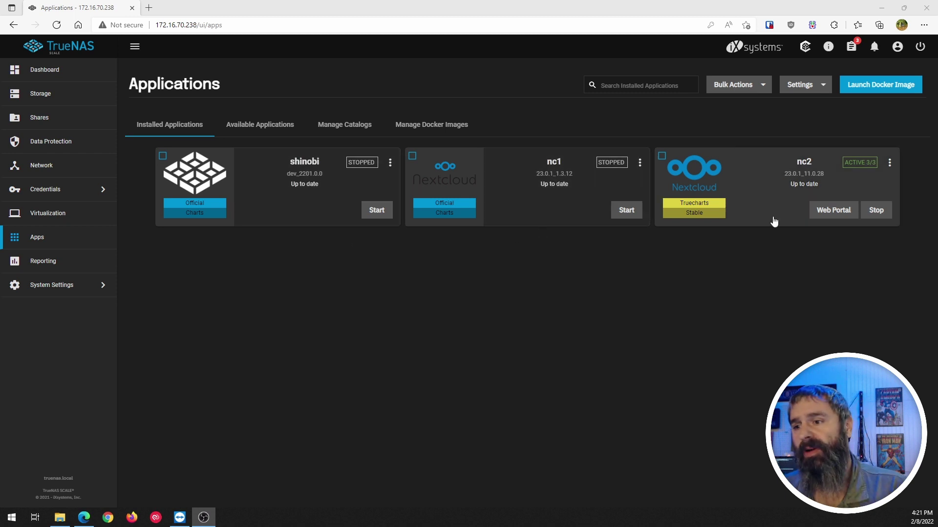
Open the Web Portal of the installed nc2 app.
{"action": "left_click", "coordinate": [831, 213]}
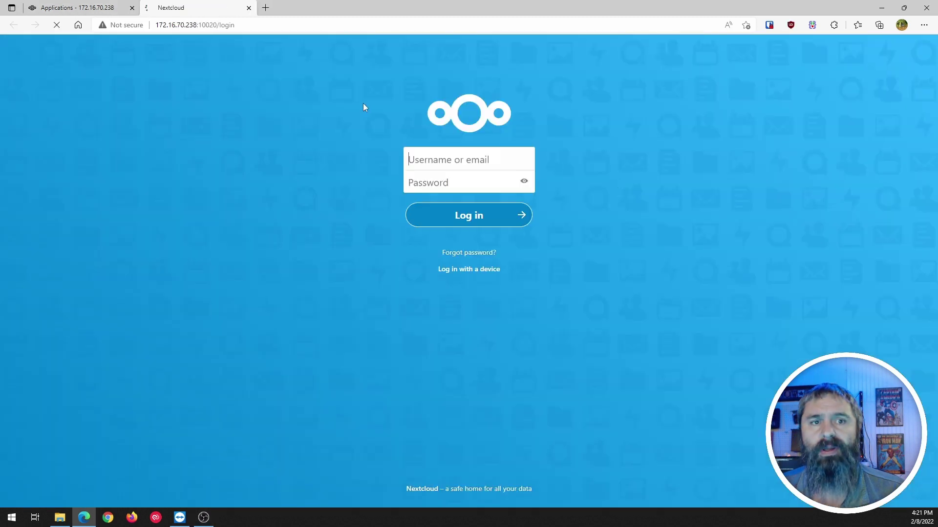
Log in to Nextcloud on port 10020 as admin with its password, then open Files.
{"action": "double_click", "coordinate": [201, 25]}
{"action": "left_click", "coordinate": [217, 101]}
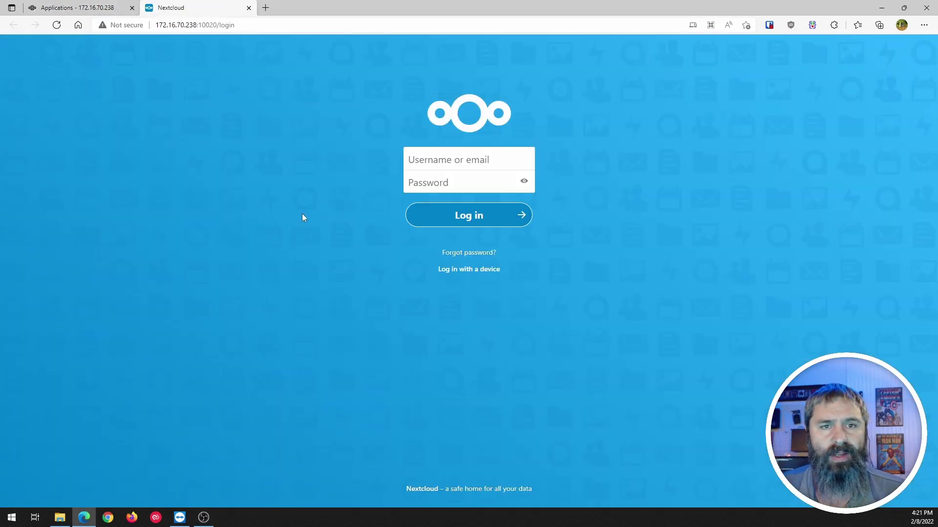
{"action": "left_click", "coordinate": [465, 171]}
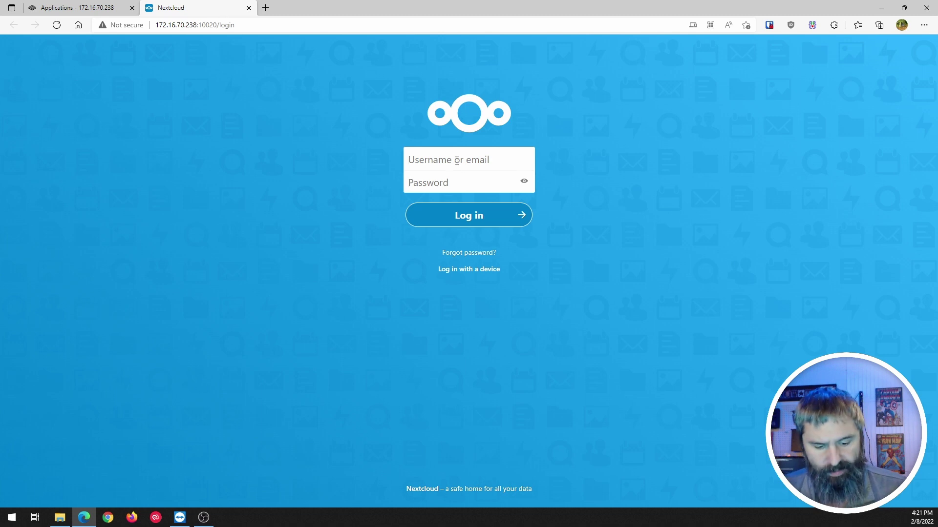
{"action": "left_click", "coordinate": [457, 160]}
{"action": "type", "text": "admin"}
{"action": "key", "text": "Tab"}
{"action": "type", "text": "adm"}
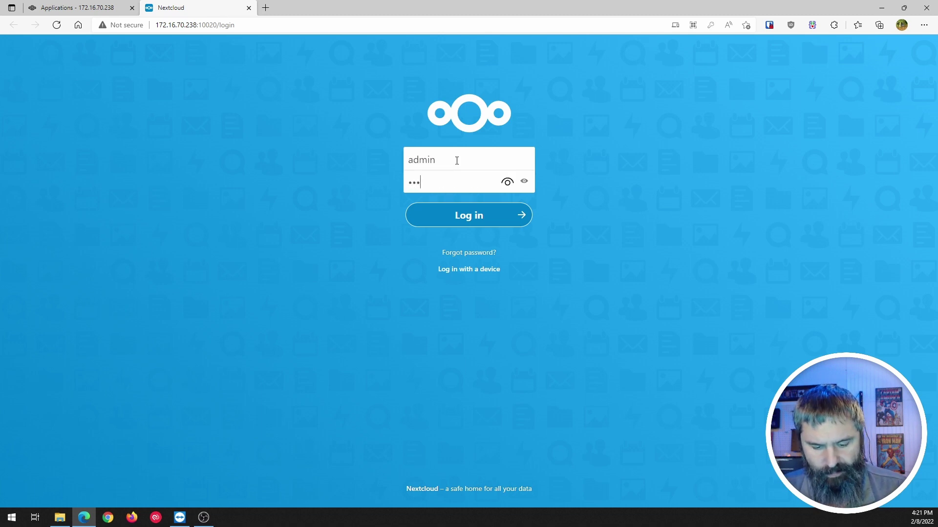
{"action": "type", "text": "in123"}
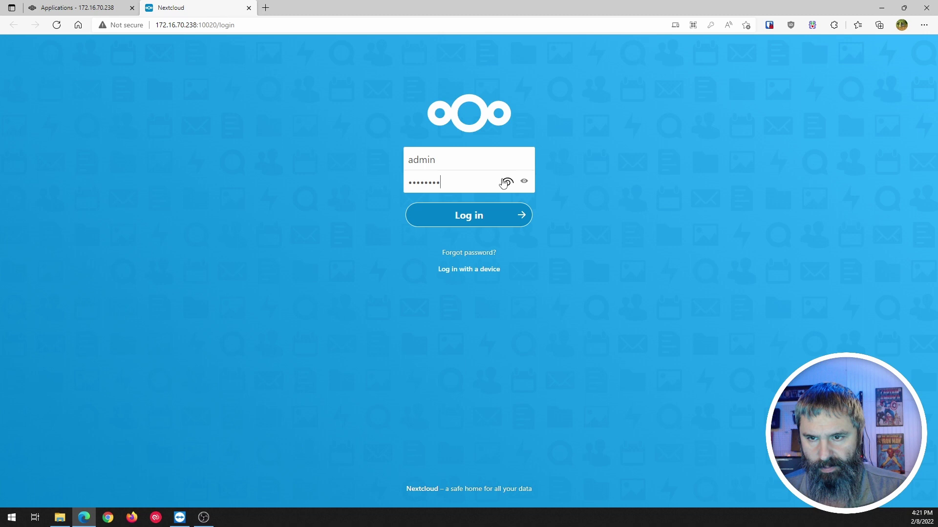
{"action": "left_click", "coordinate": [506, 181]}
{"action": "left_click", "coordinate": [462, 215]}
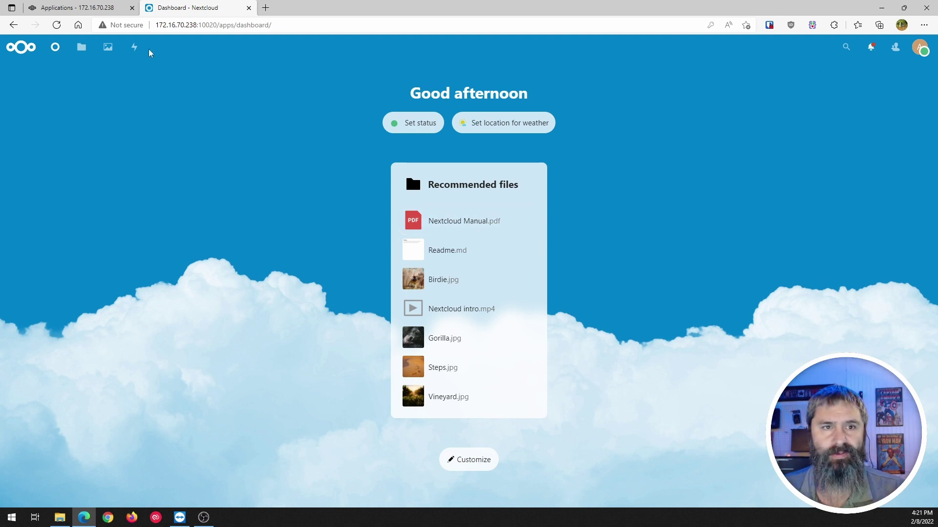
{"action": "left_click", "coordinate": [86, 48]}
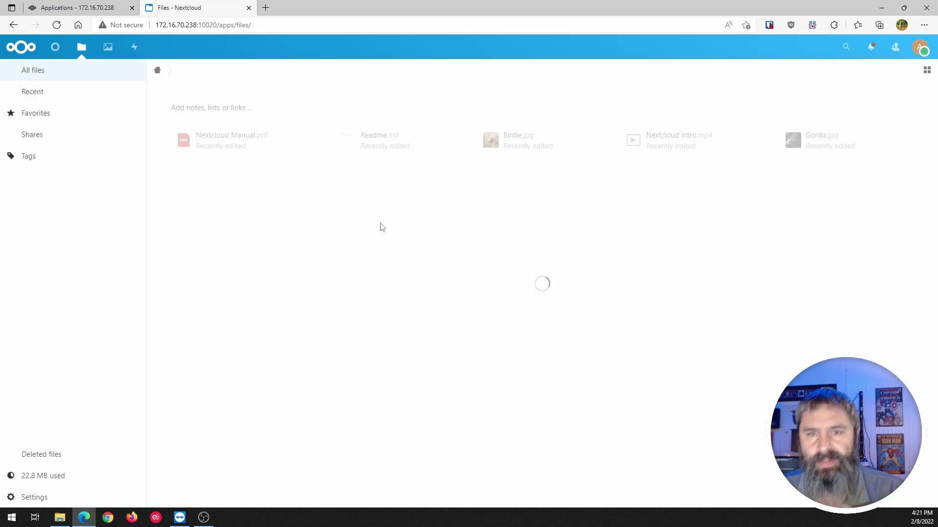
Preview the Birdie.jpg photo and the Nextcloud intro.mp4 video, closing each.
{"action": "left_click", "coordinate": [506, 140]}
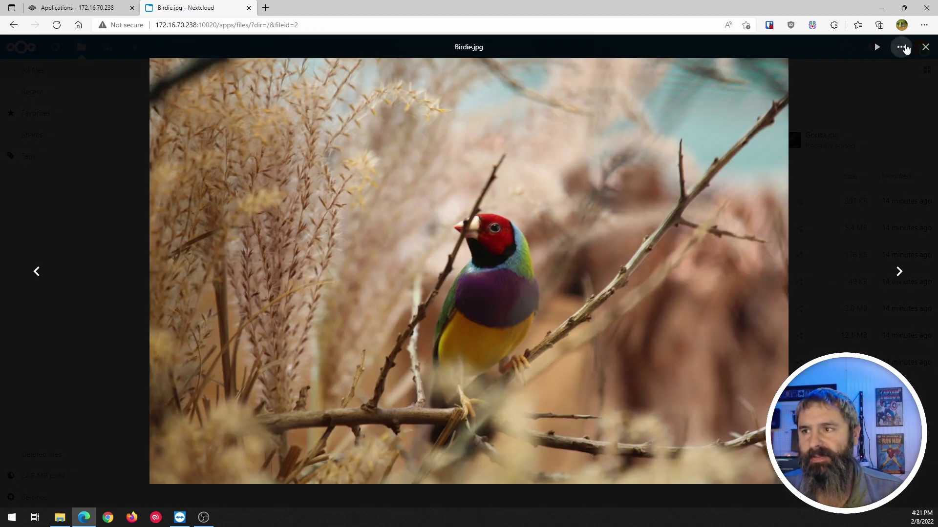
{"action": "left_click", "coordinate": [923, 52]}
{"action": "left_click", "coordinate": [631, 146]}
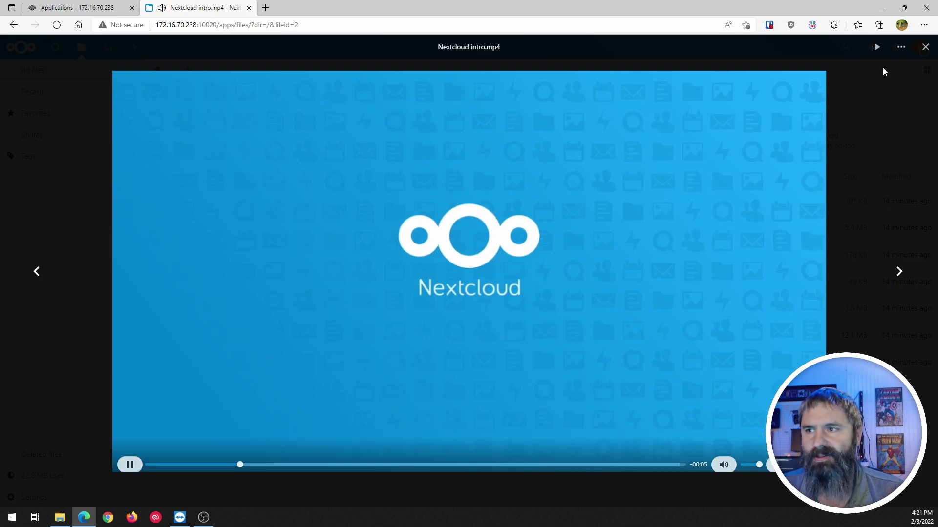
{"action": "left_click", "coordinate": [925, 47]}
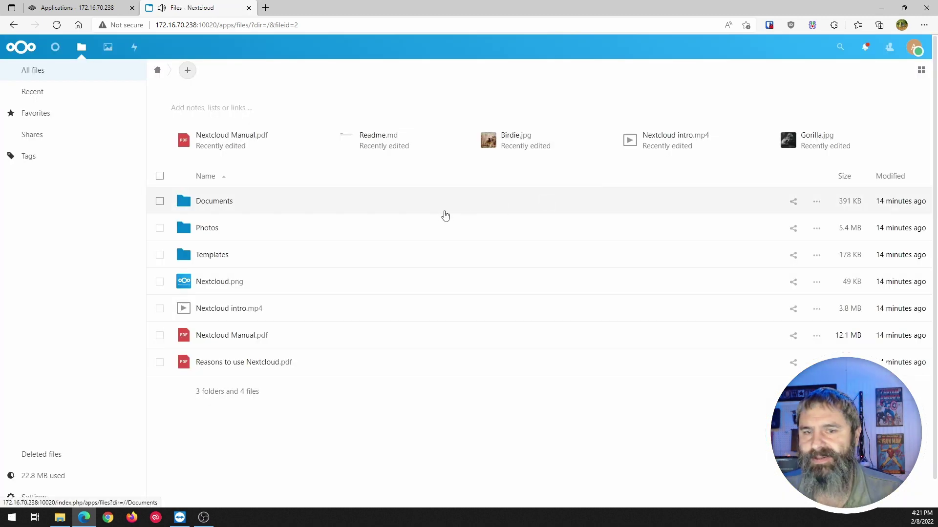
In the Documents folder, view Example.md, then open Welcome to Nextcloud Hub.docx.
{"action": "left_click", "coordinate": [211, 202]}
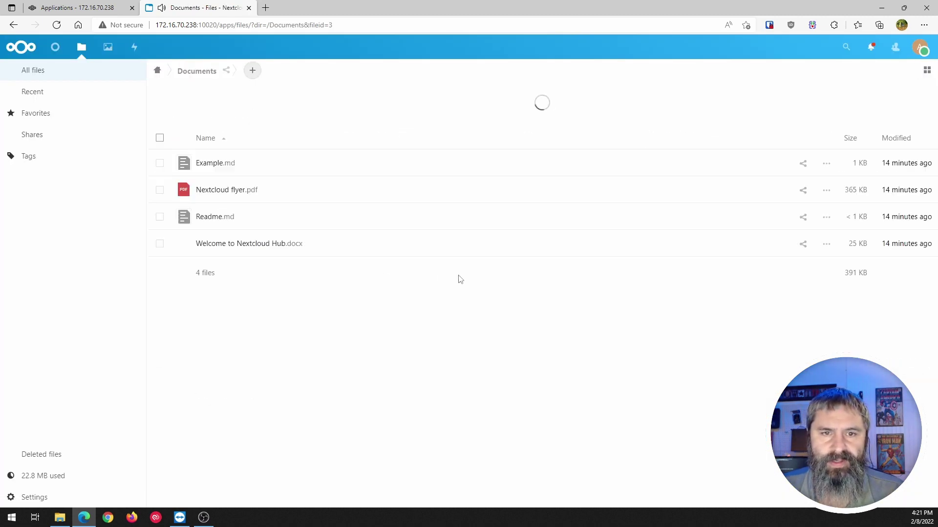
{"action": "left_click", "coordinate": [205, 163]}
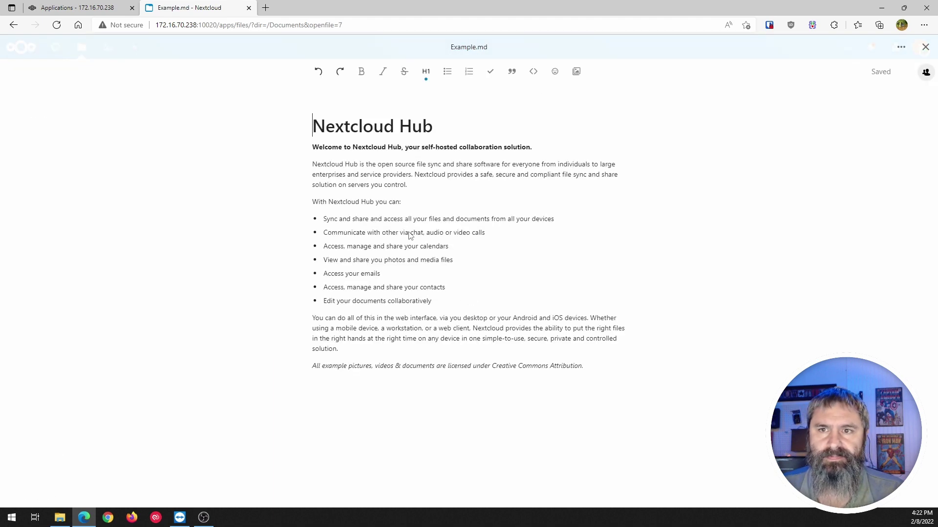
{"action": "left_click", "coordinate": [925, 47]}
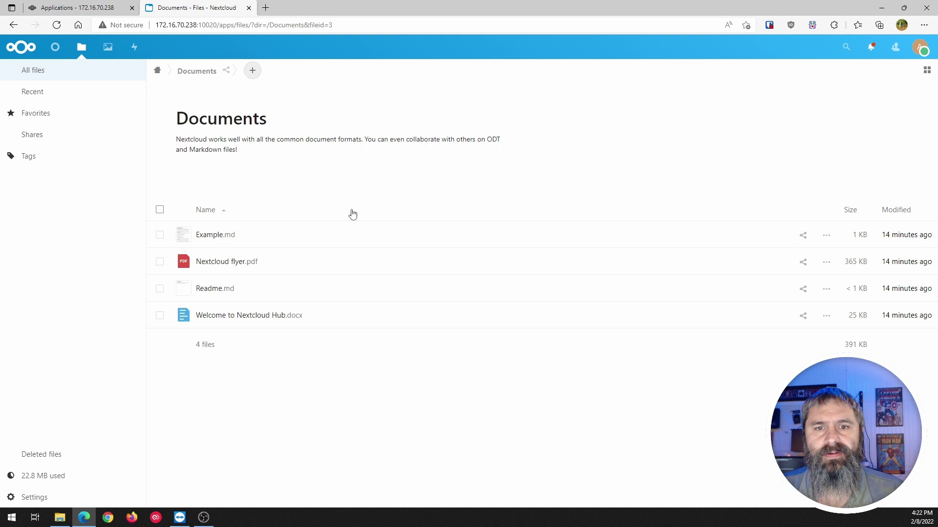
{"action": "left_click", "coordinate": [243, 320]}
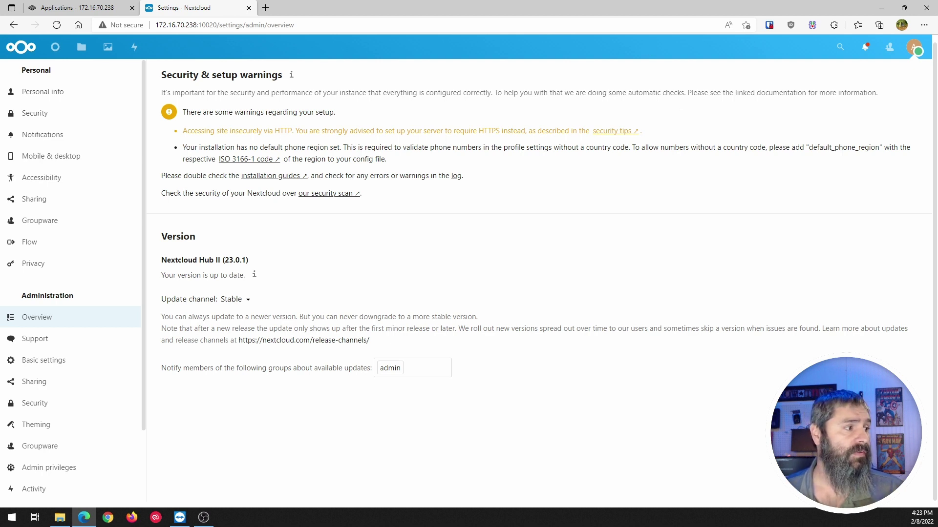
Switch to another window with Alt+Tab.
{"action": "key", "text": "alt+Tab"}
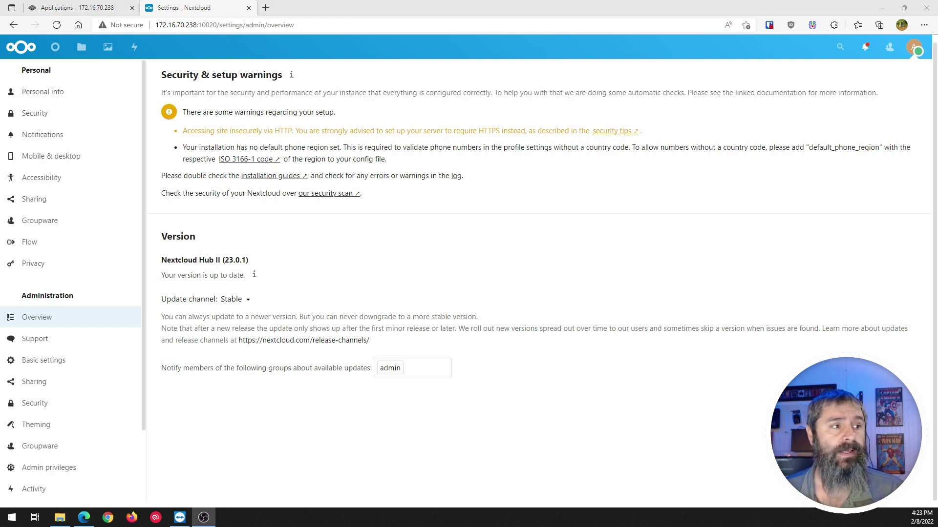